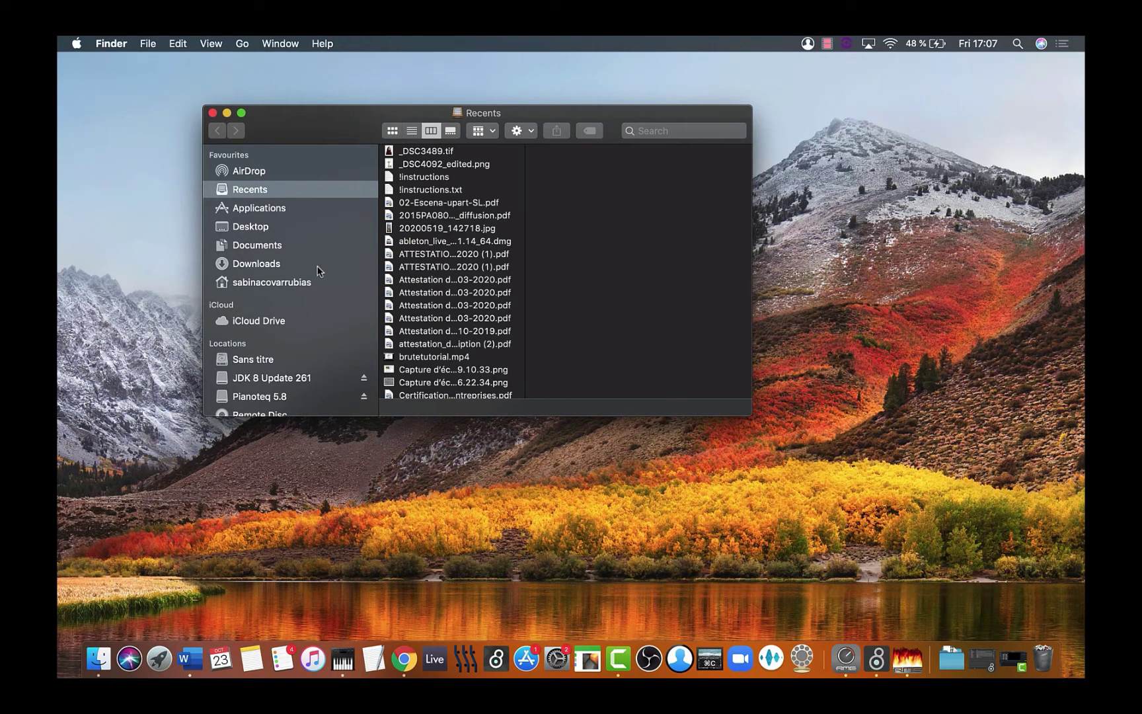
# Open the home folder from the Finder sidebar to list its contents
pyautogui.click(295, 282)
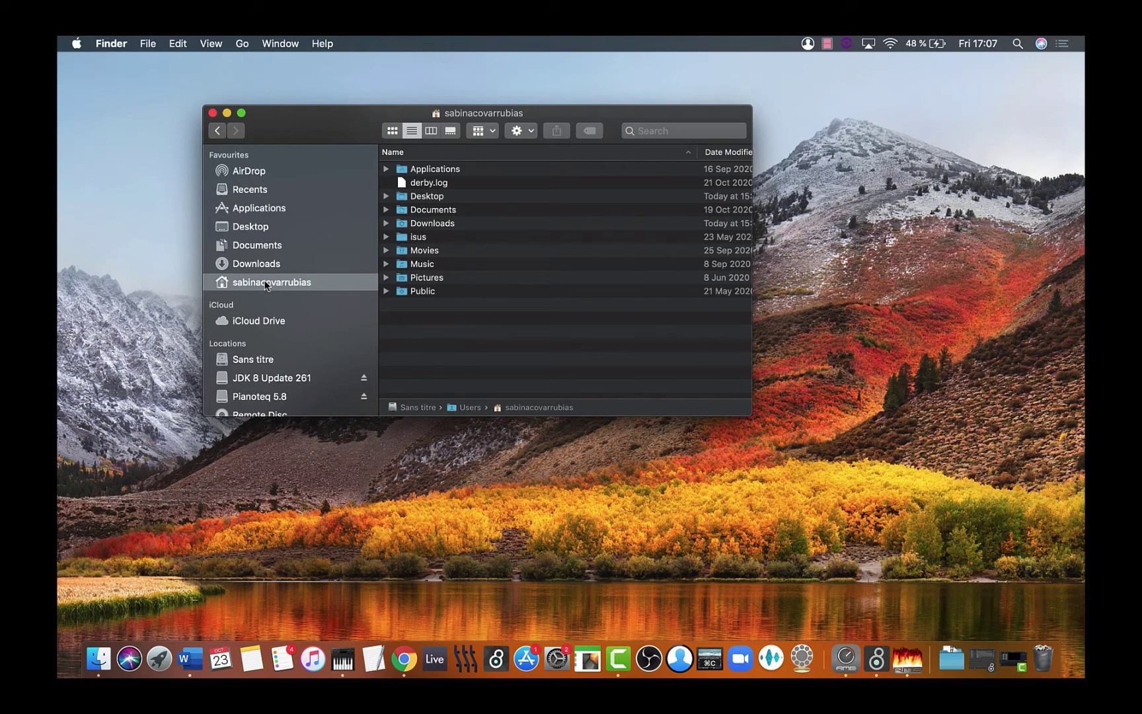
pyautogui.click(114, 43)
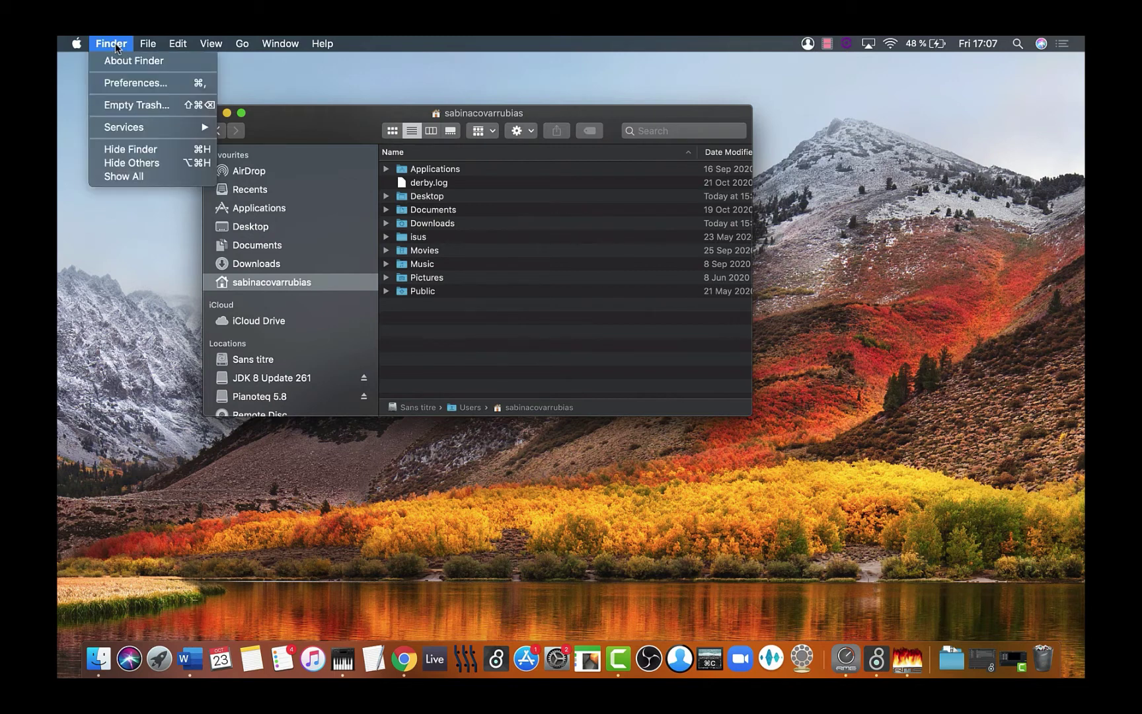
pyautogui.click(131, 82)
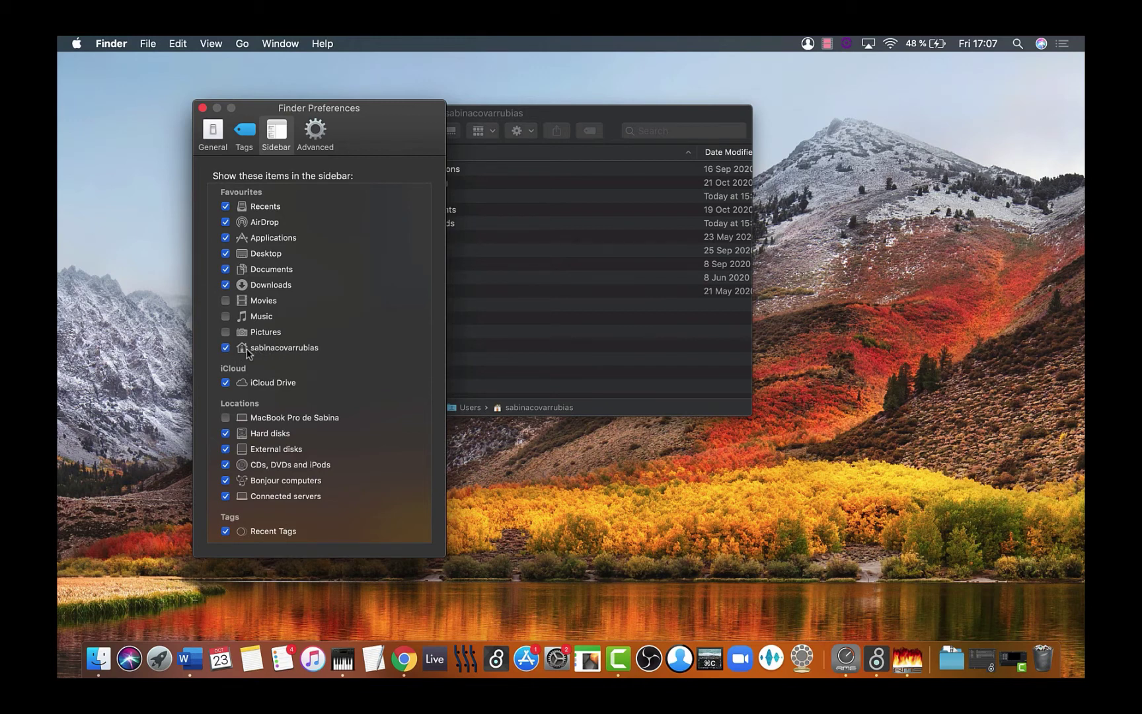
pyautogui.click(202, 108)
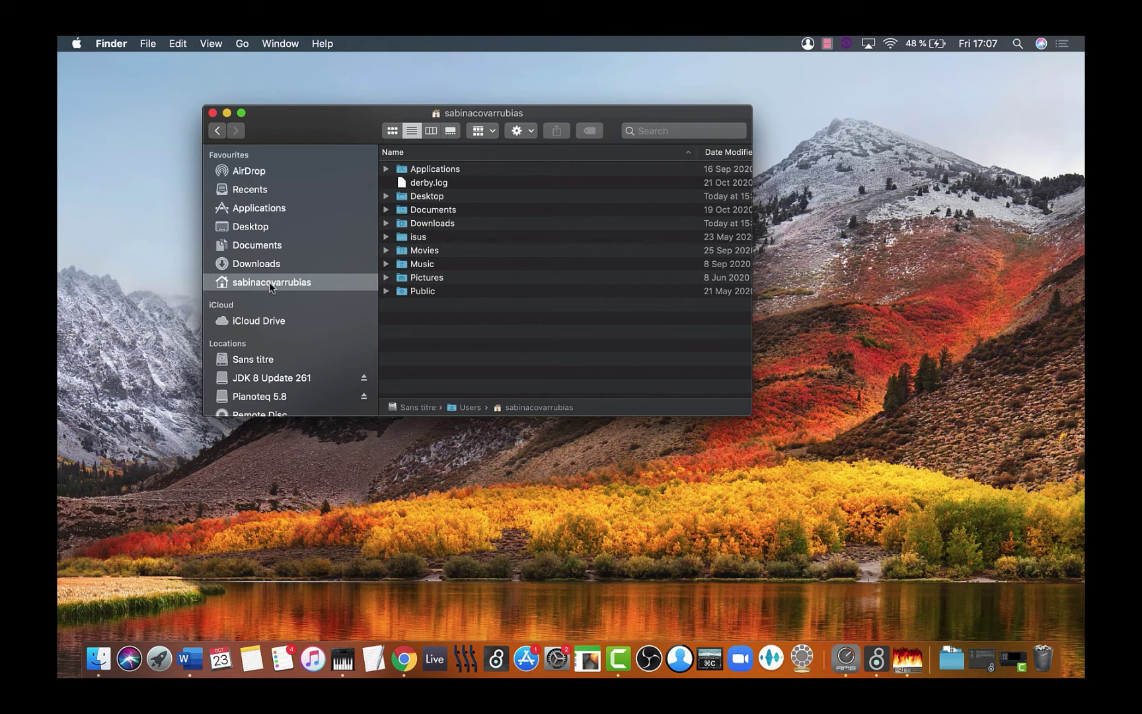
# Navigate through Music > Ableton > User Library into the Presets folder
pyautogui.doubleClick(421, 265)
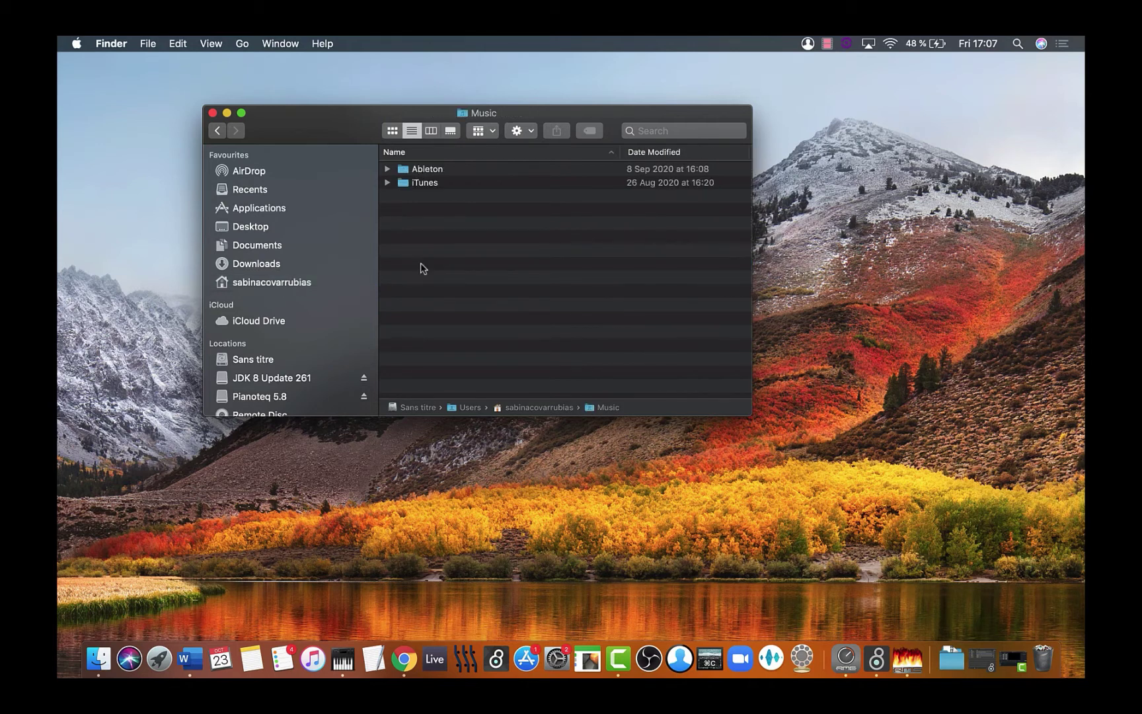
pyautogui.doubleClick(427, 170)
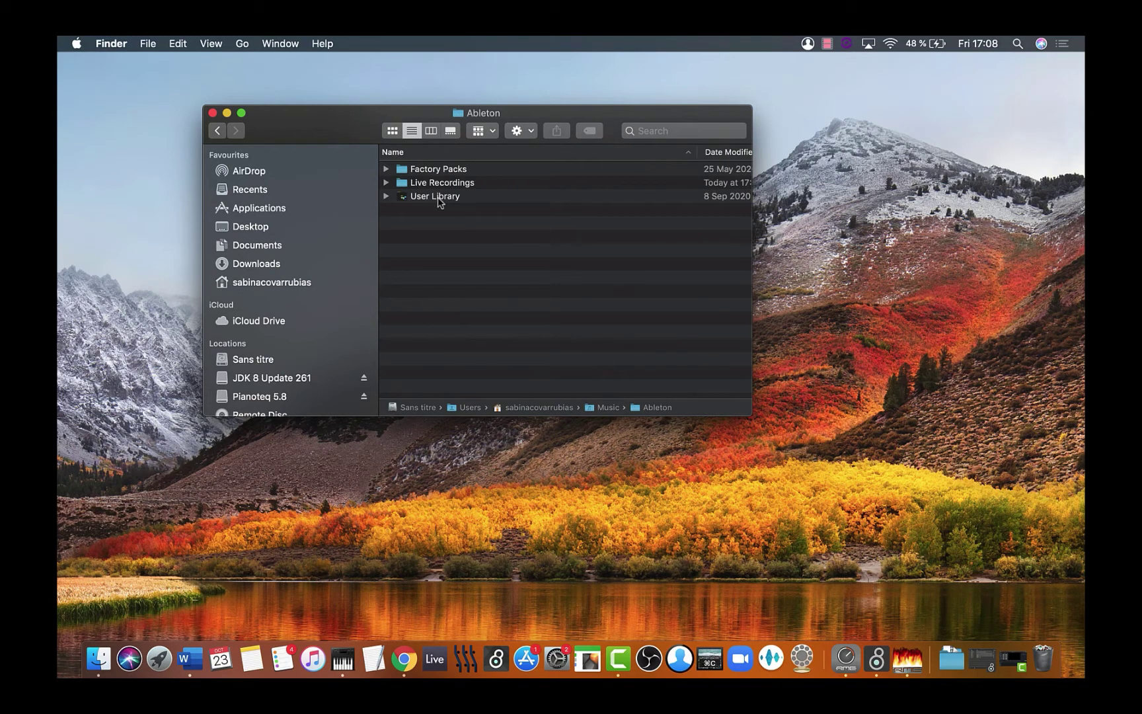
pyautogui.doubleClick(437, 197)
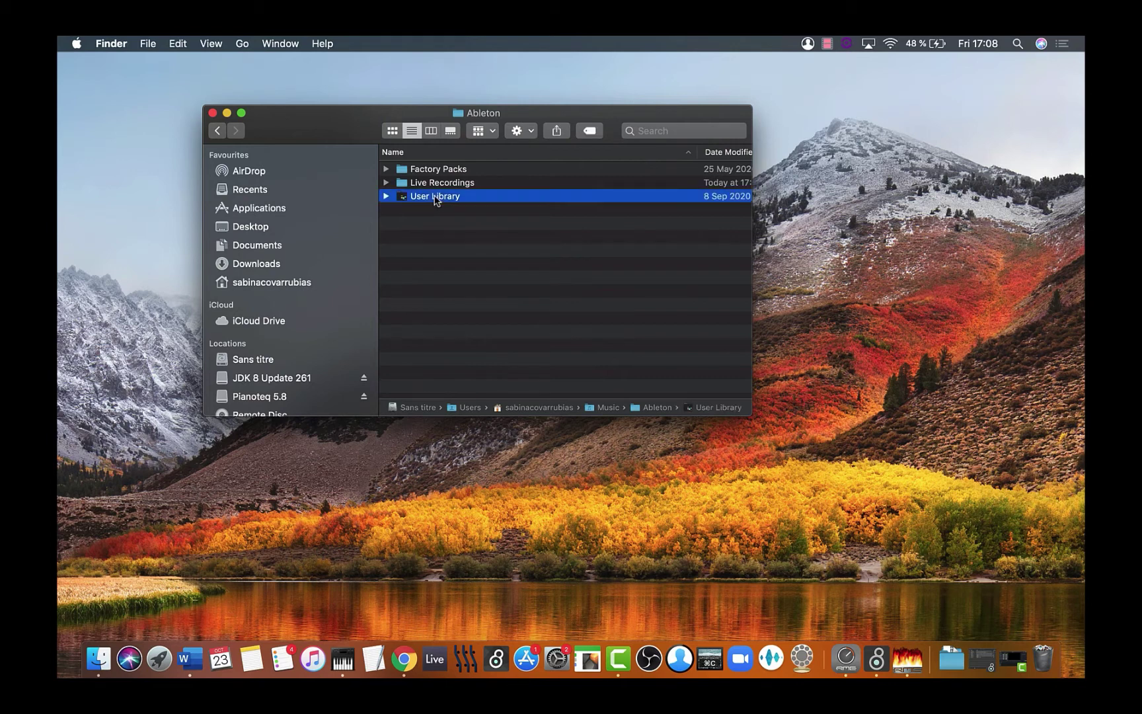
pyautogui.click(430, 224)
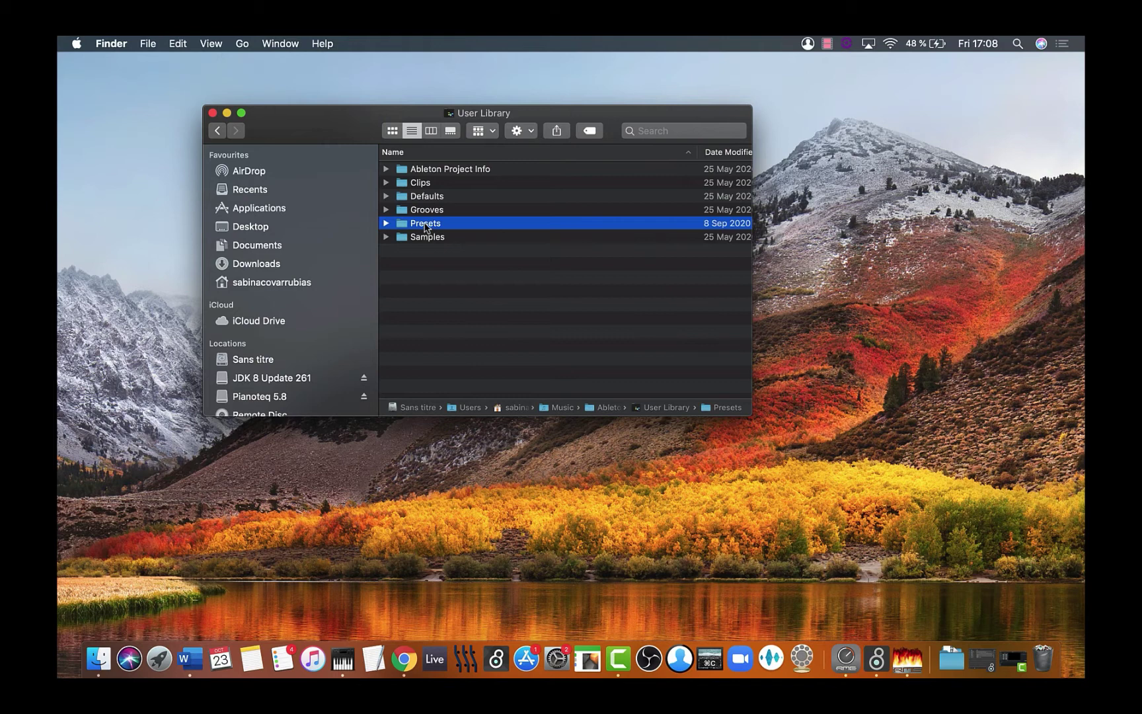
pyautogui.doubleClick(426, 224)
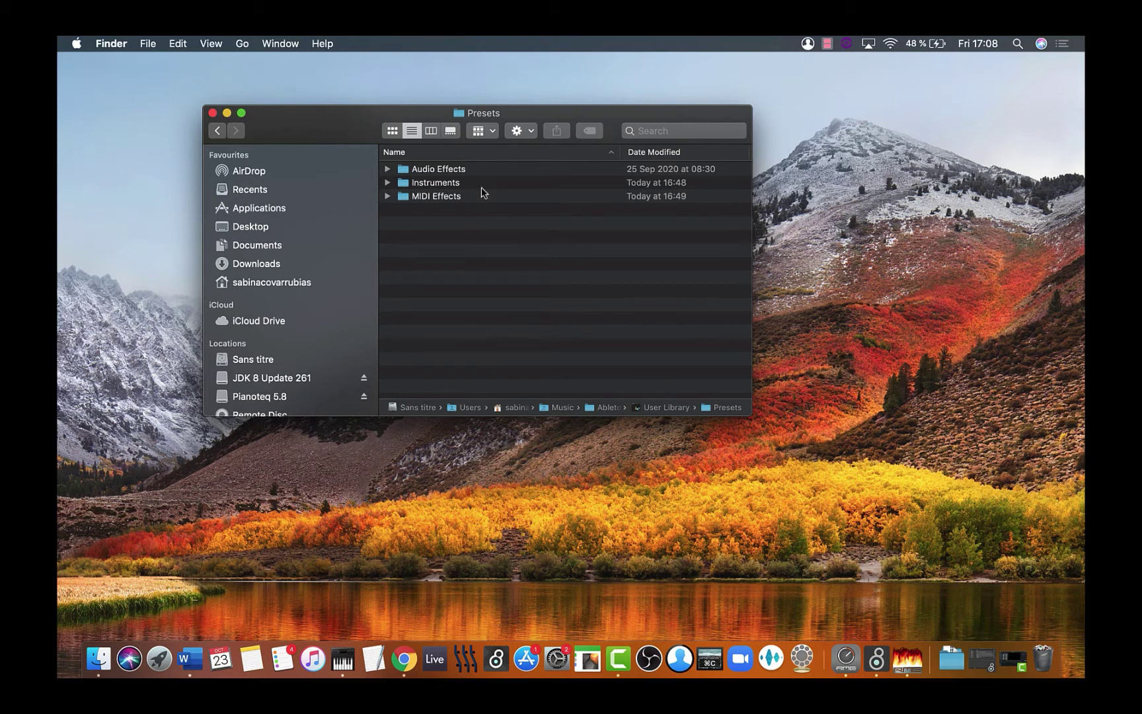
# Open the Max Audio Effect folder inside Audio Effects
pyautogui.click(443, 170)
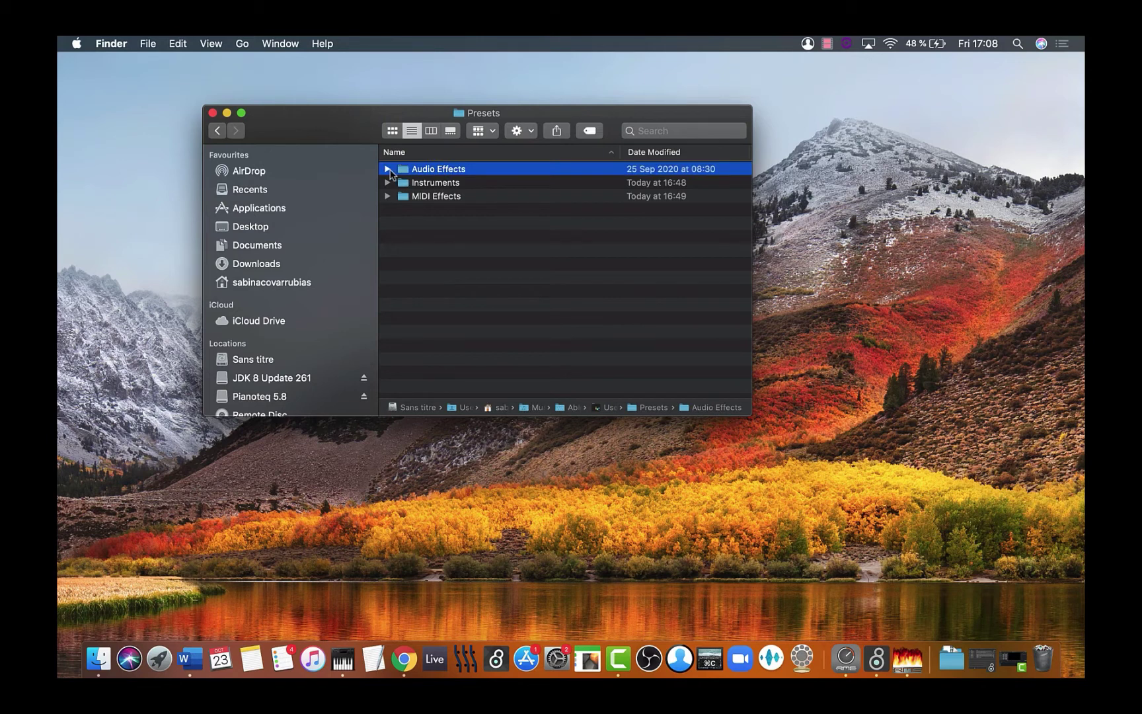
pyautogui.doubleClick(427, 173)
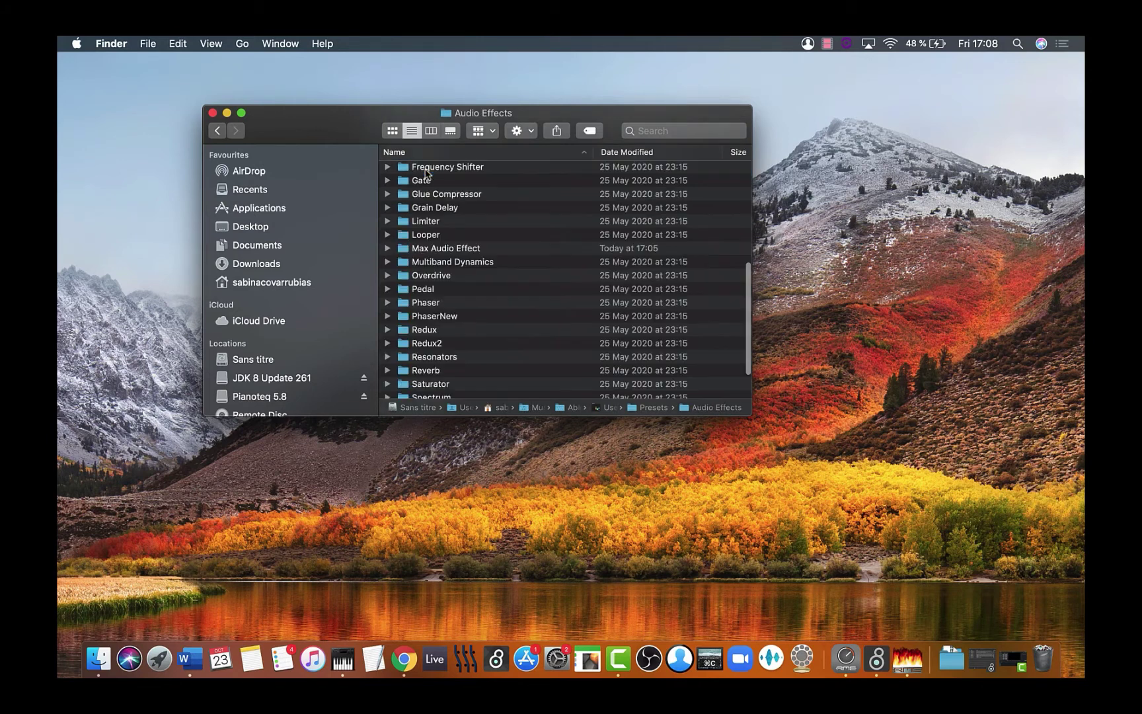
pyautogui.doubleClick(450, 250)
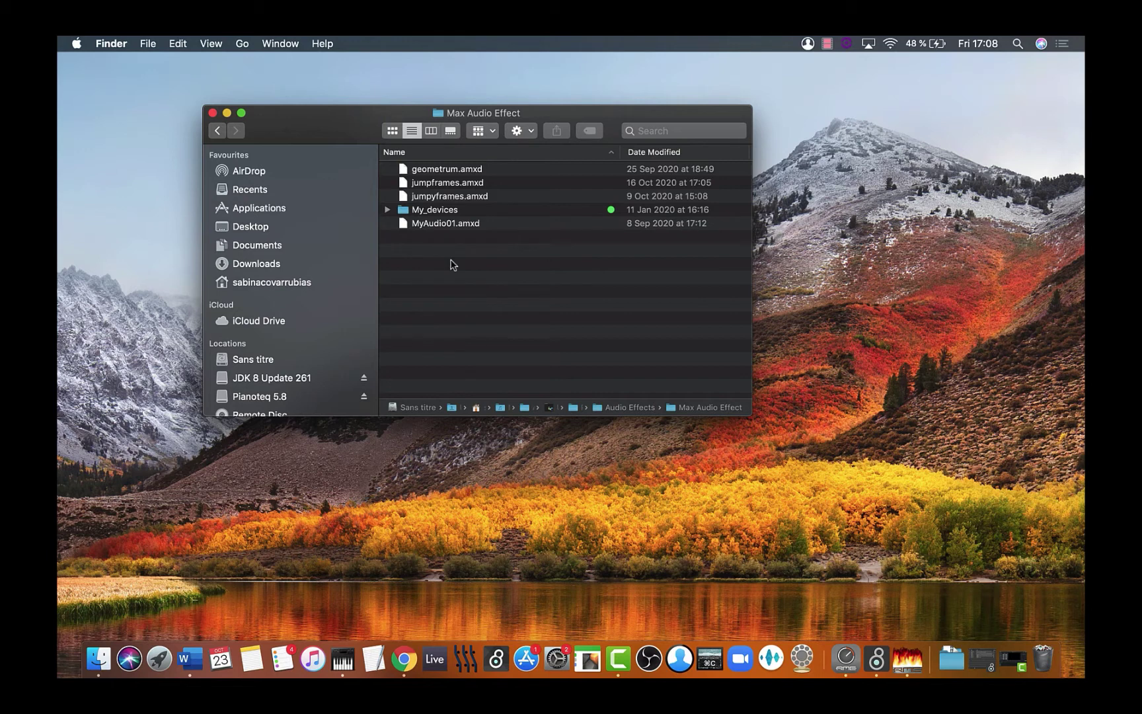
# Create a new folder named My_M4L_FX in Max Audio Effect
pyautogui.press('super+shift+n')
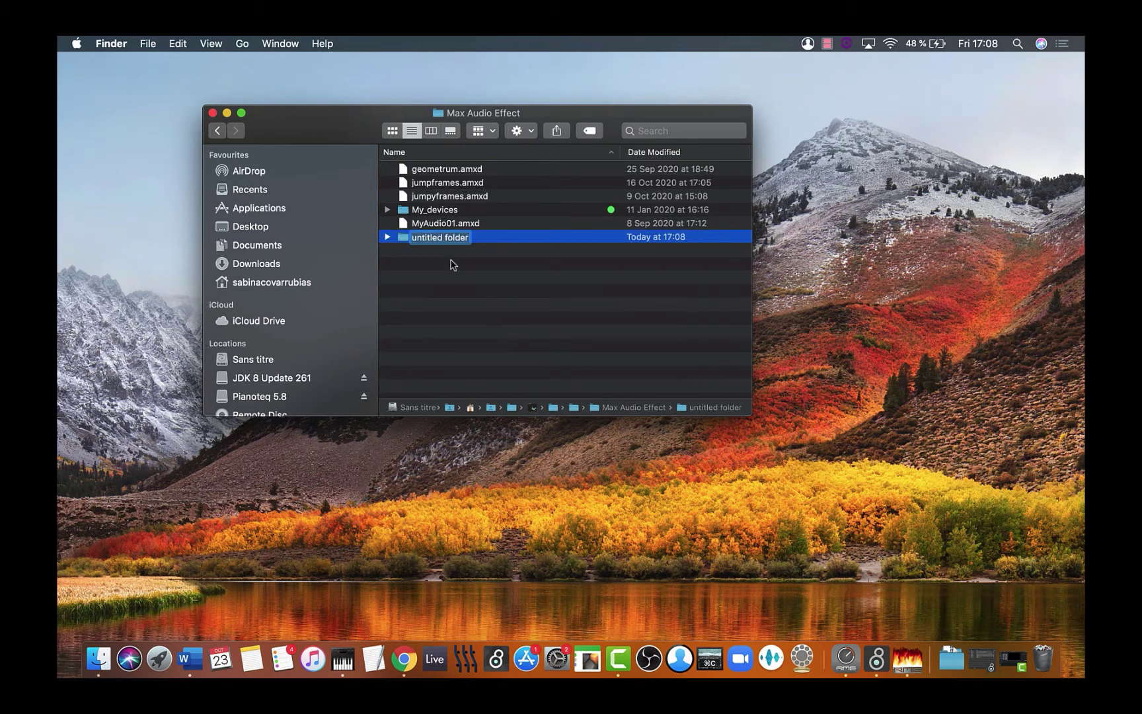
pyautogui.write('M')
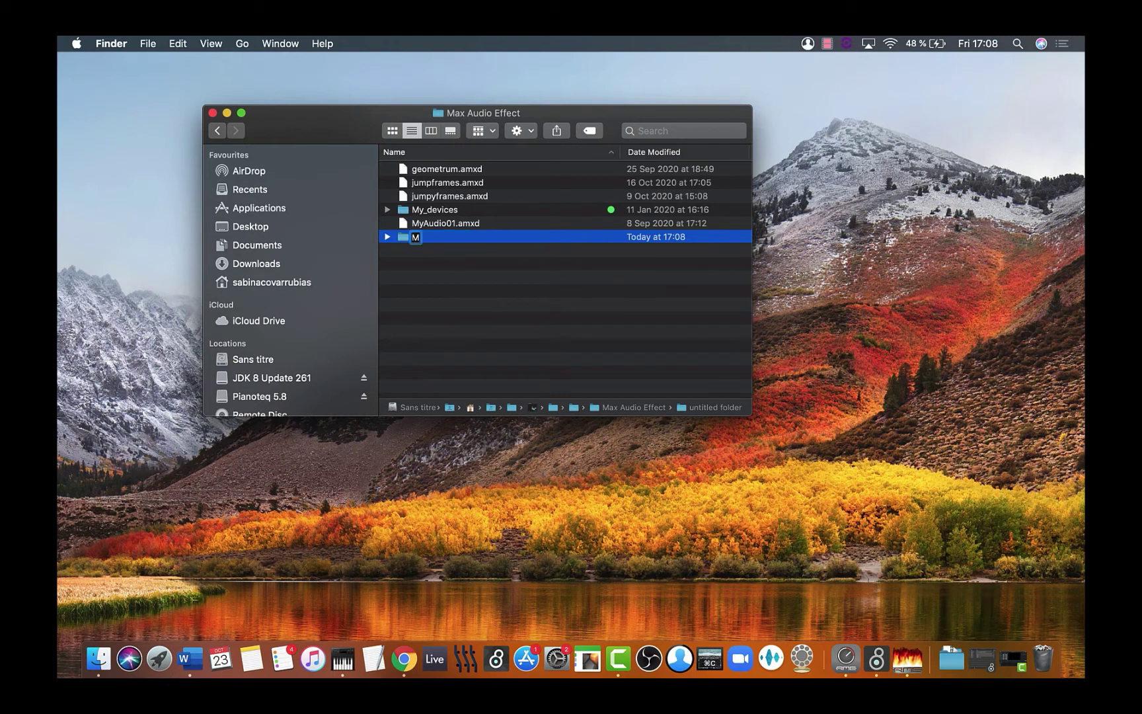
pyautogui.write('y_M4L_FX')
pyautogui.press('Return')
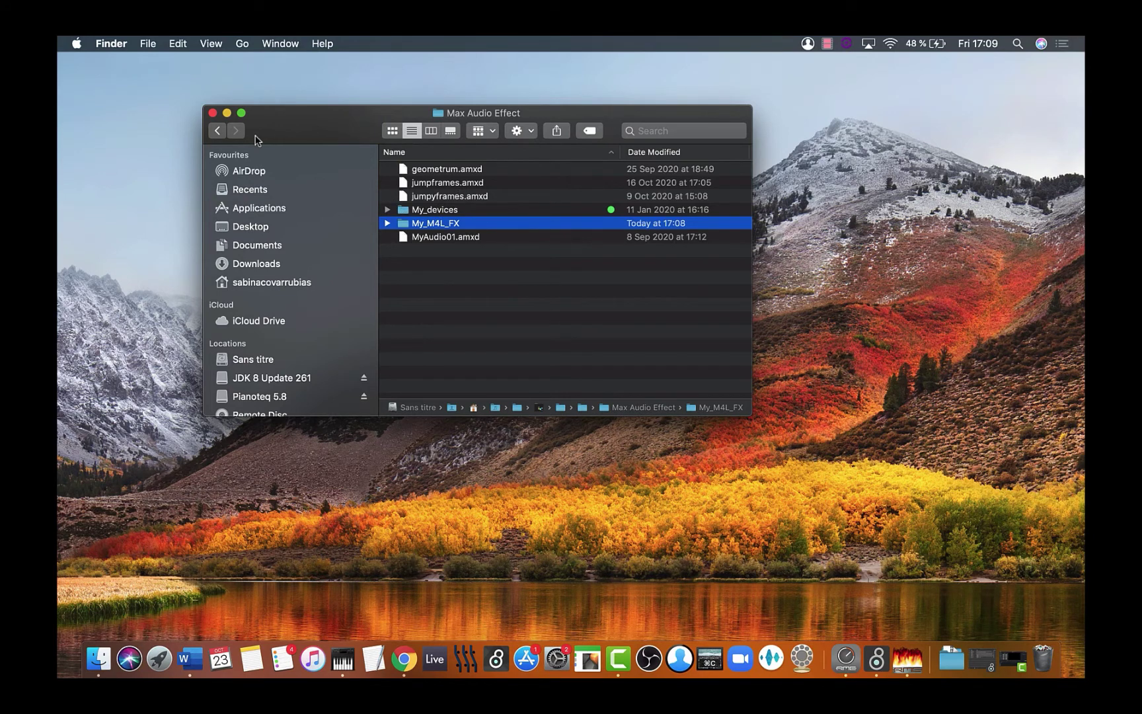
# Go back up to Presets and open Instruments > Max Instrument
pyautogui.click(217, 132)
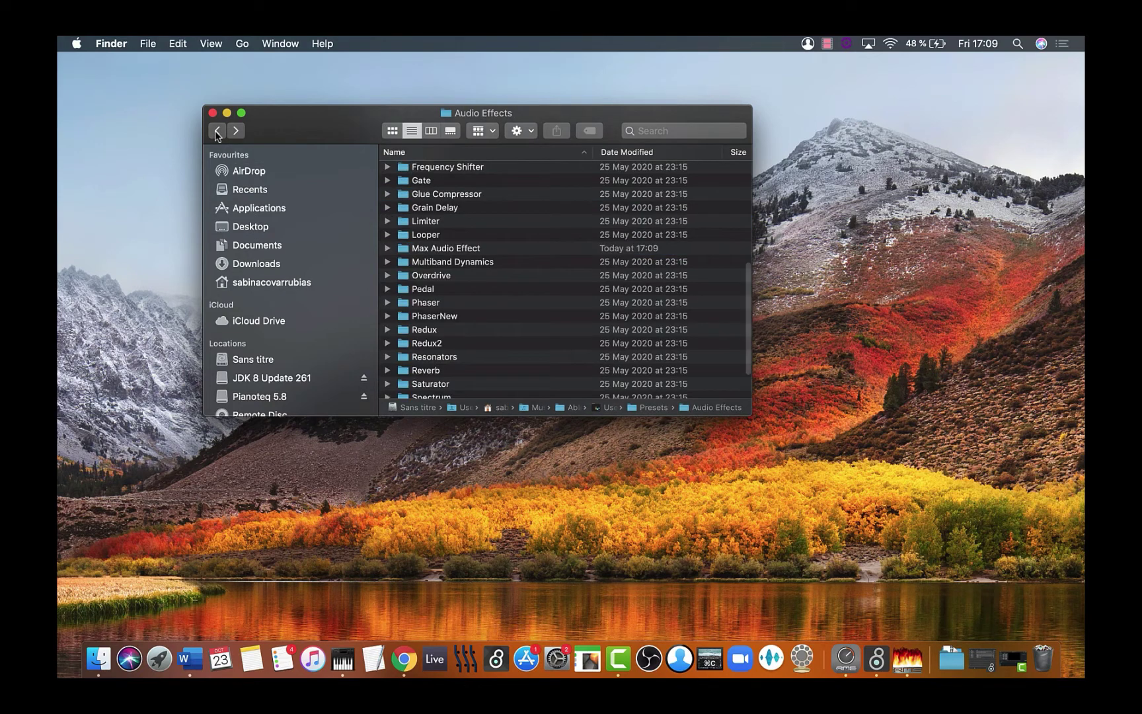
pyautogui.click(218, 132)
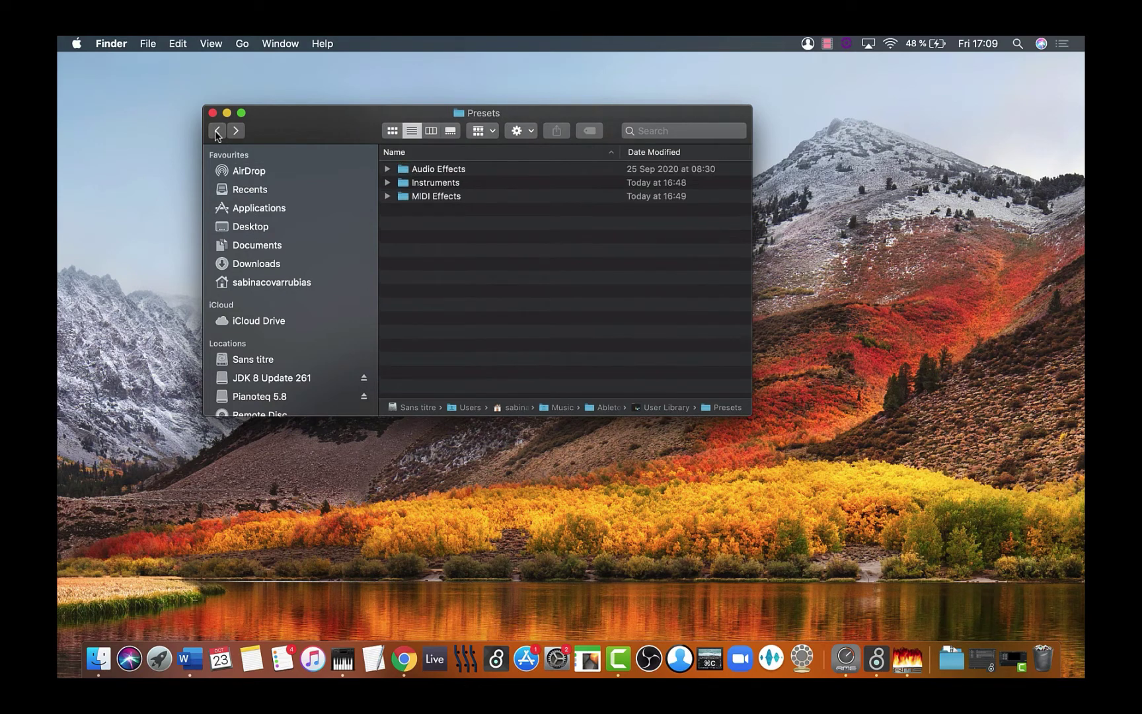
pyautogui.click(437, 187)
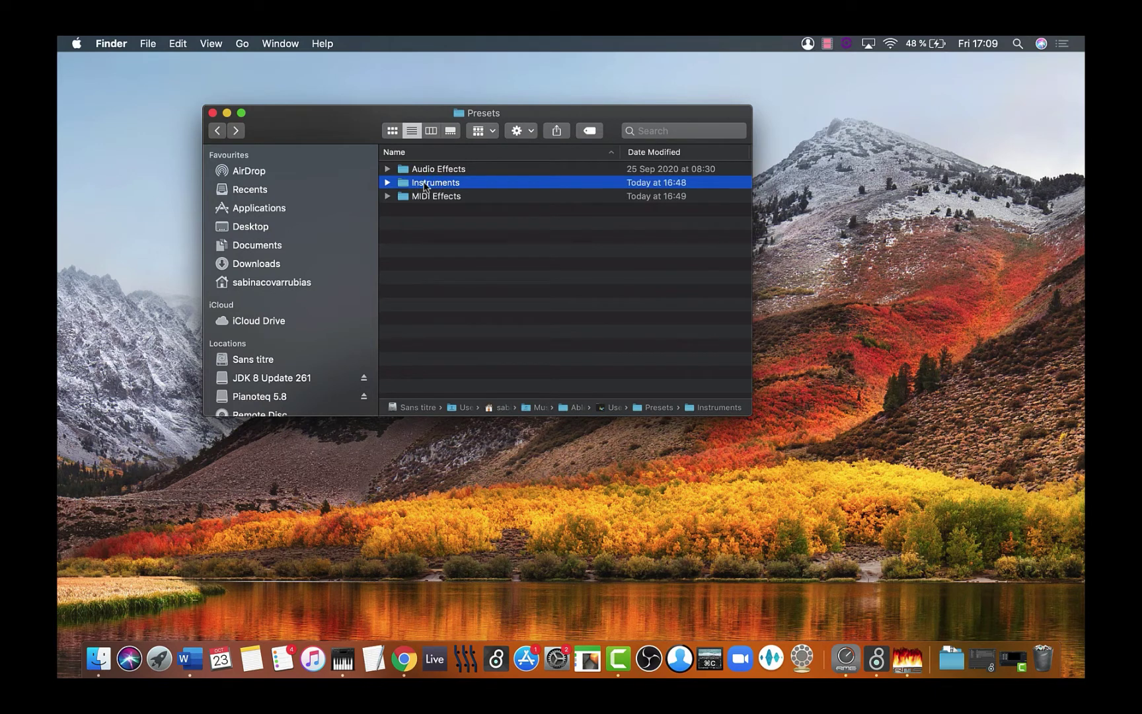
pyautogui.doubleClick(423, 186)
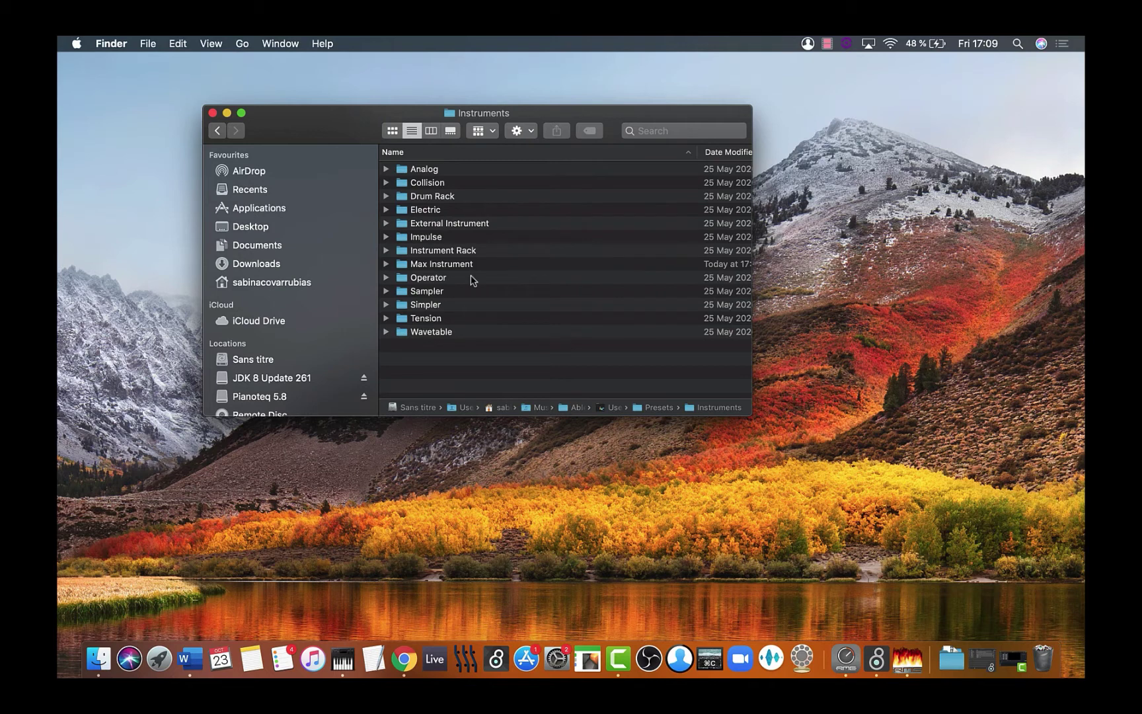
pyautogui.click(446, 263)
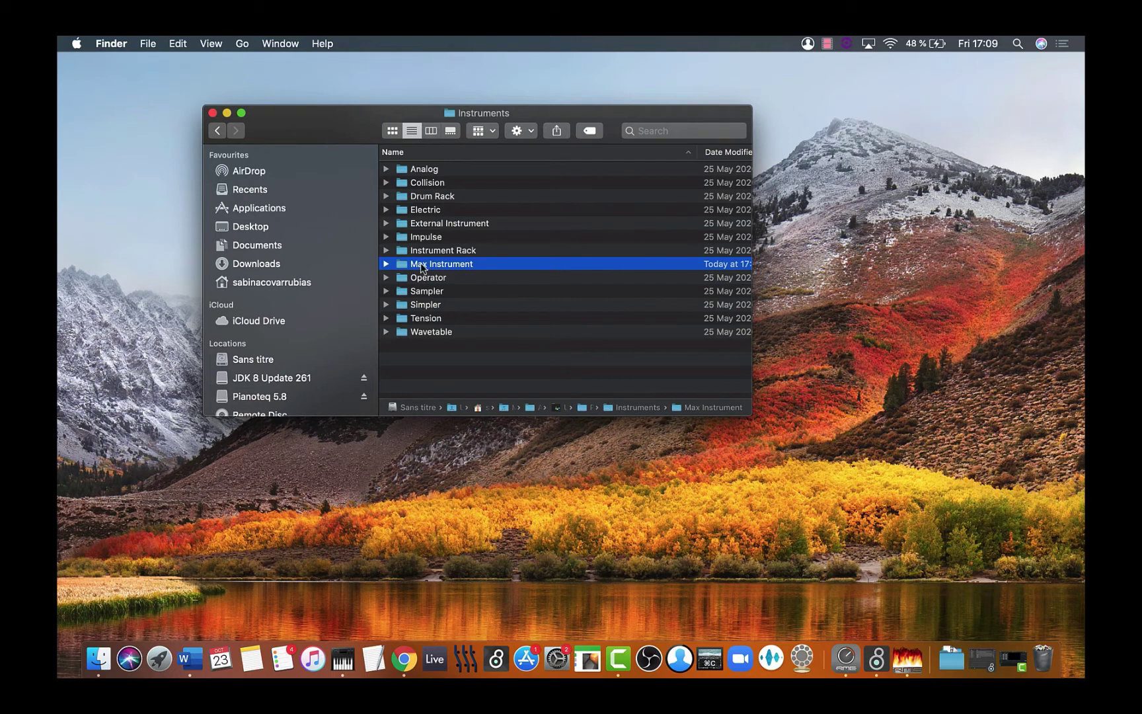
pyautogui.doubleClick(420, 266)
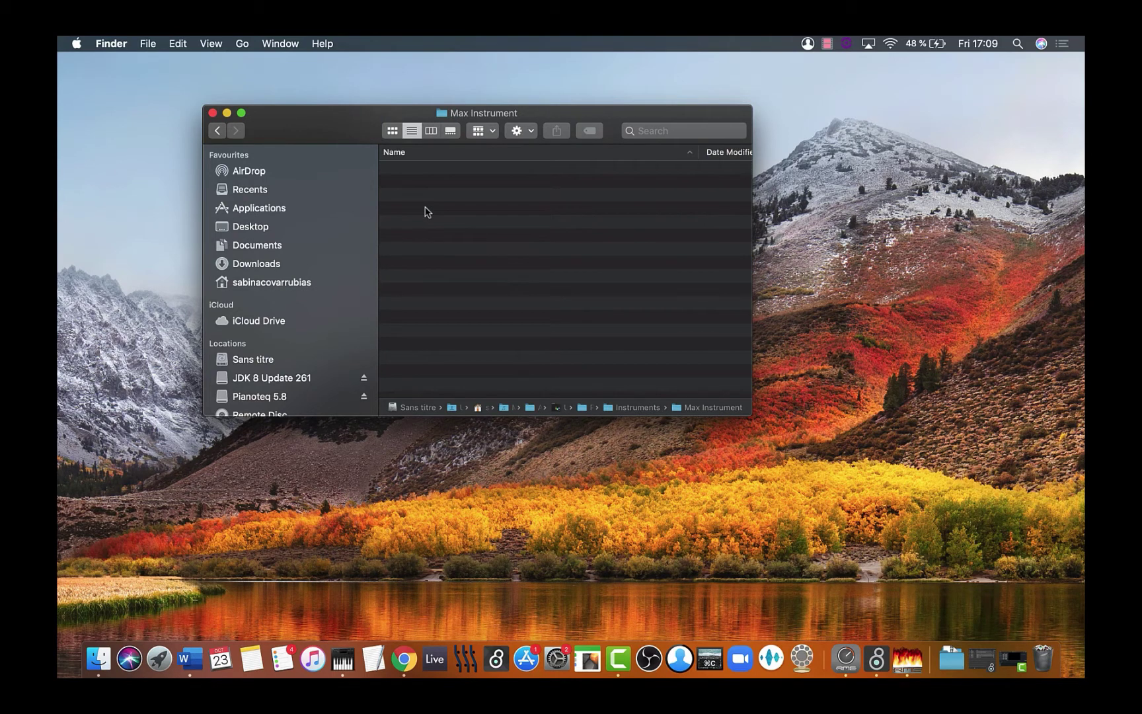
# Create a new folder named My_M4L_Instrument in Max Instrument
pyautogui.press('super+shift+n')
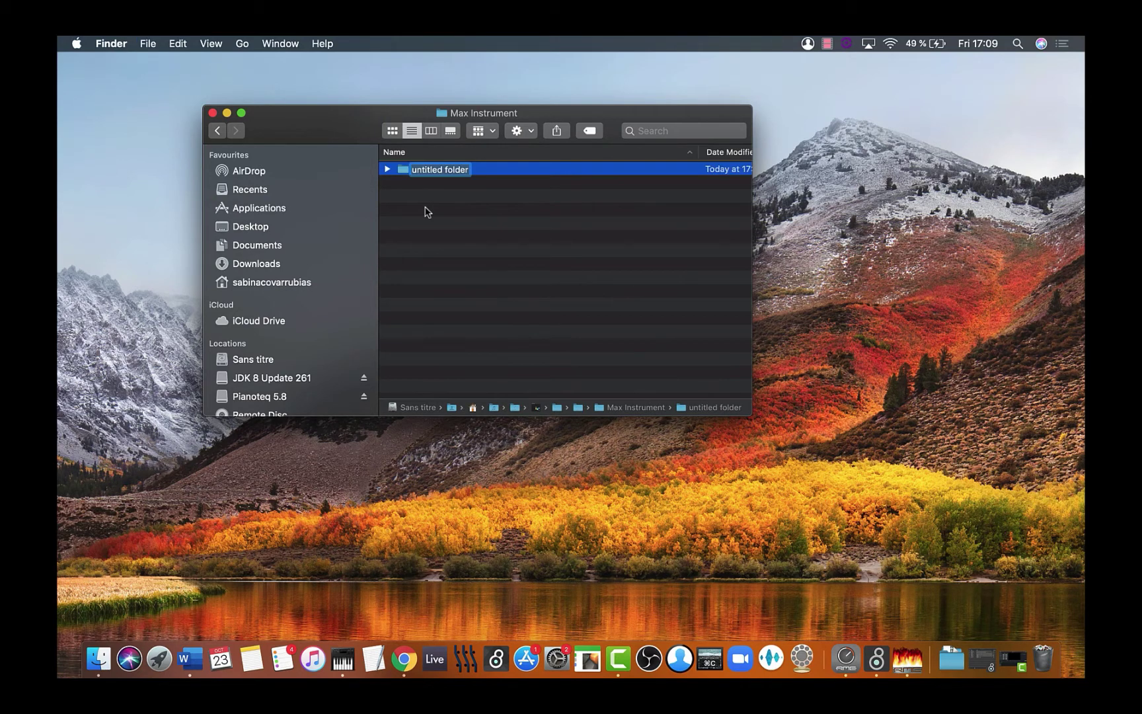
pyautogui.write('My')
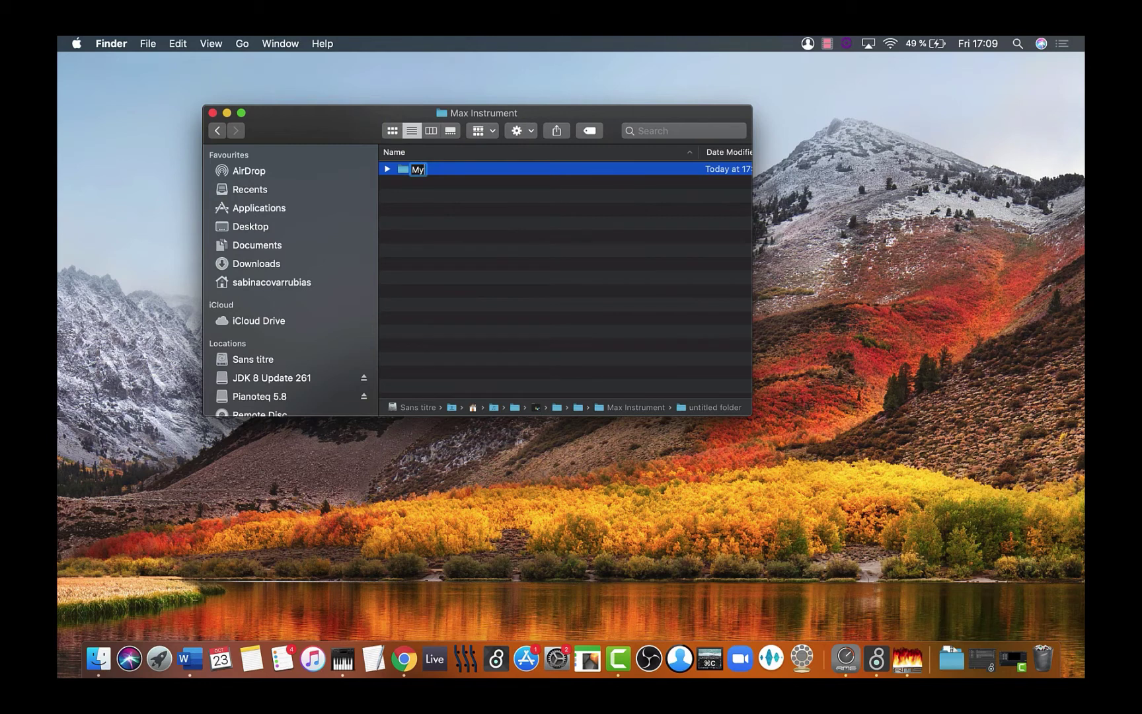
pyautogui.write('_M4L_Instrumen')
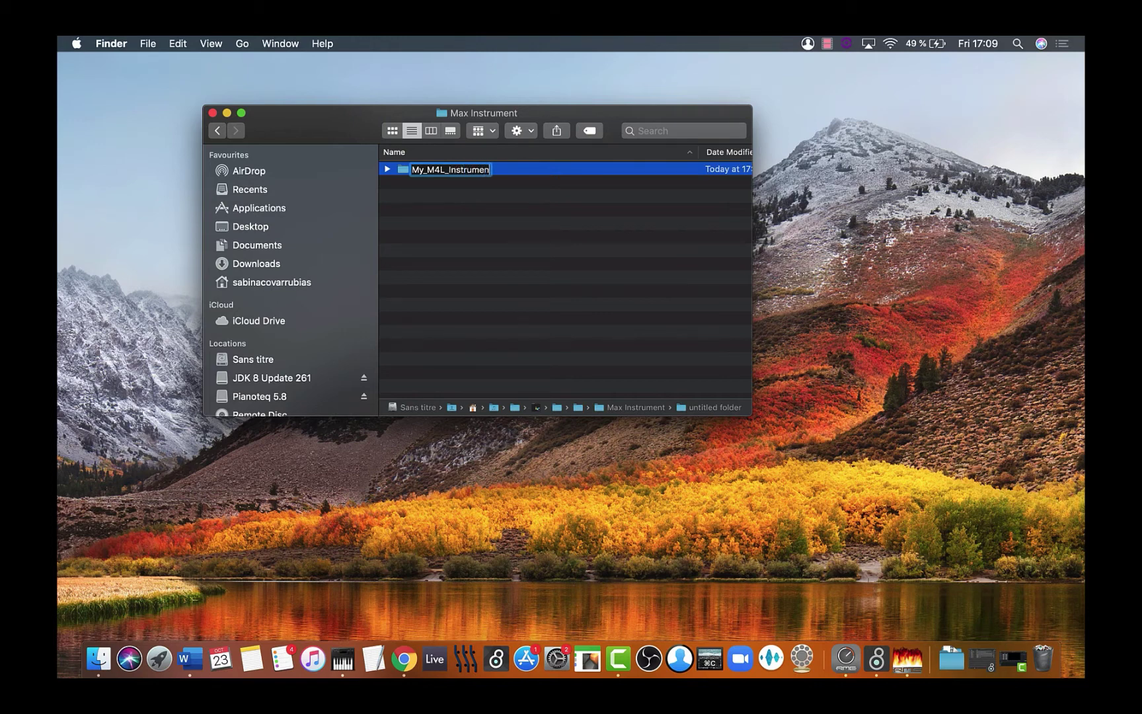
pyautogui.write('t')
pyautogui.press('Return')
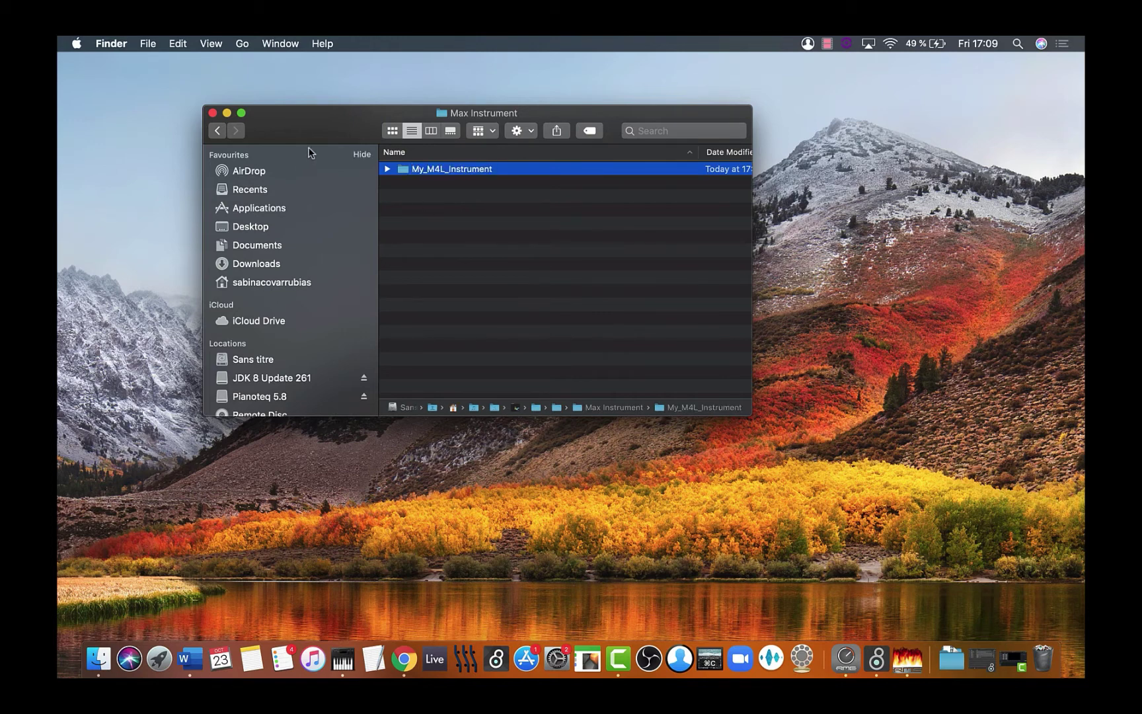
# Go back up to Presets and open MIDI Effects > Max MIDI Effect
pyautogui.click(218, 131)
pyautogui.click(218, 131)
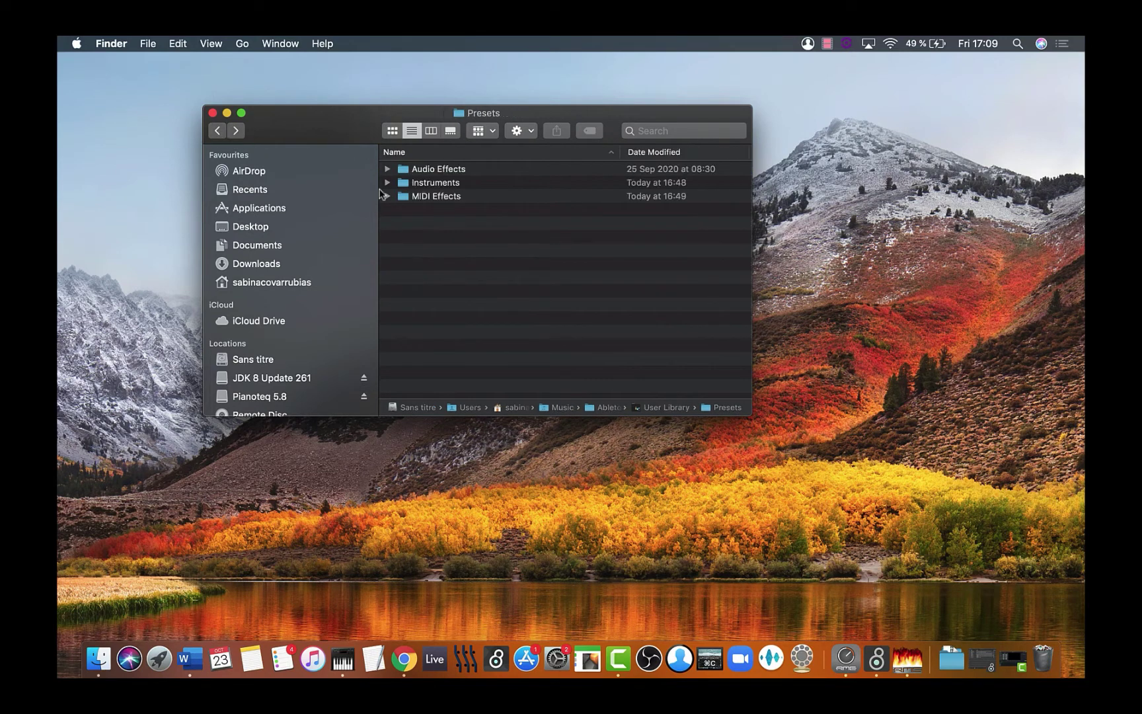
pyautogui.click(424, 197)
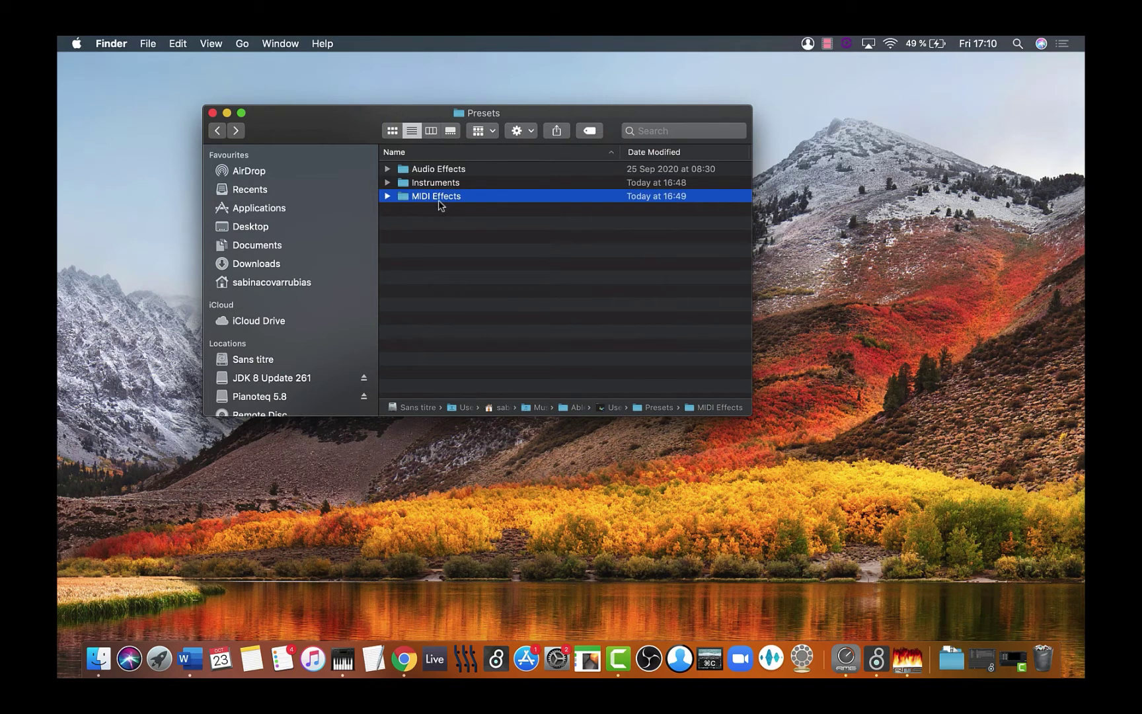
pyautogui.doubleClick(421, 198)
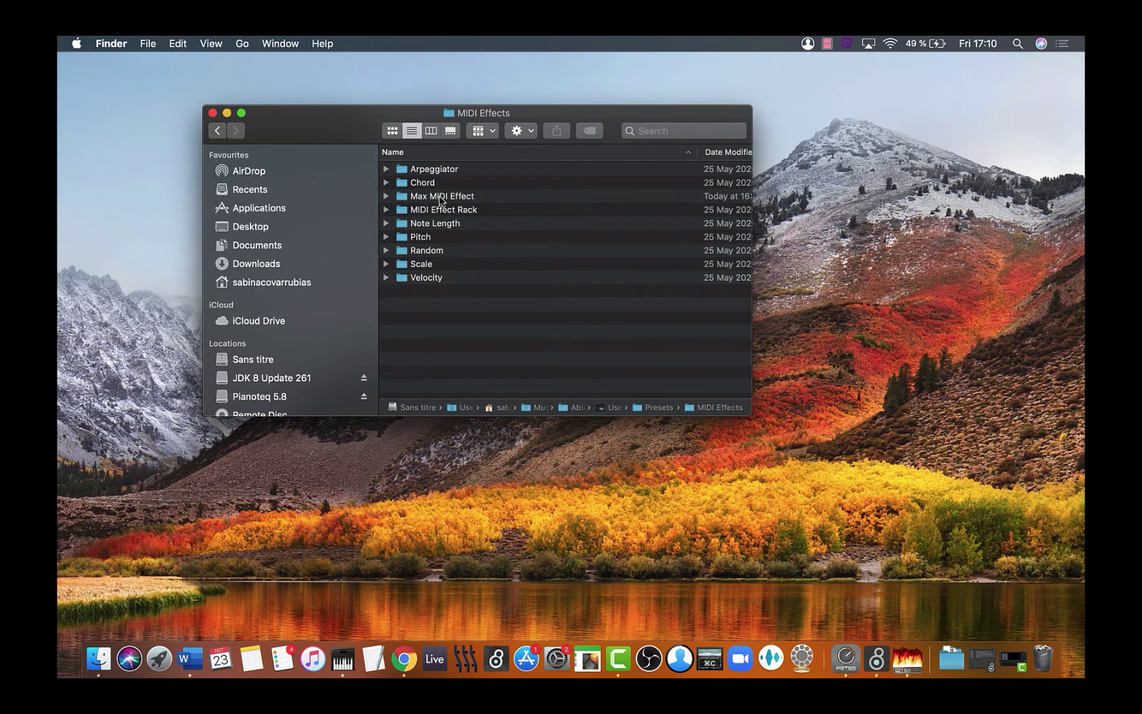
pyautogui.doubleClick(436, 197)
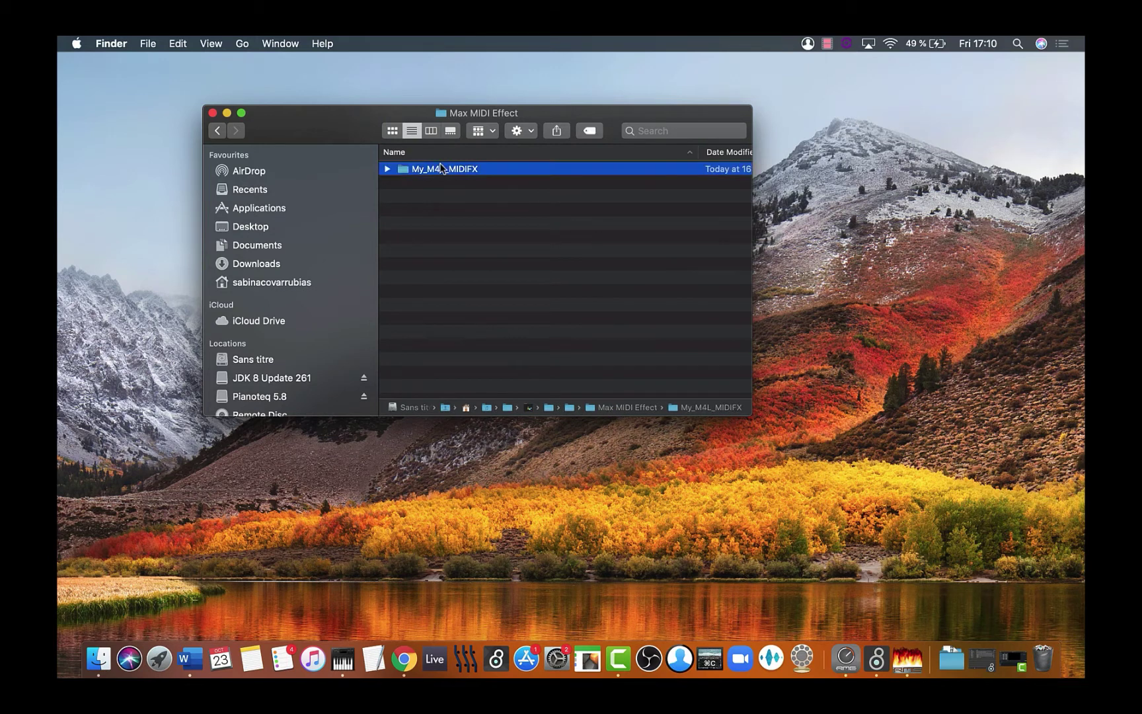
# Move the old My_M4L_MIDIFX folder to the Trash
pyautogui.click(441, 170)
pyautogui.rightClick(438, 169)
pyautogui.click(462, 193)
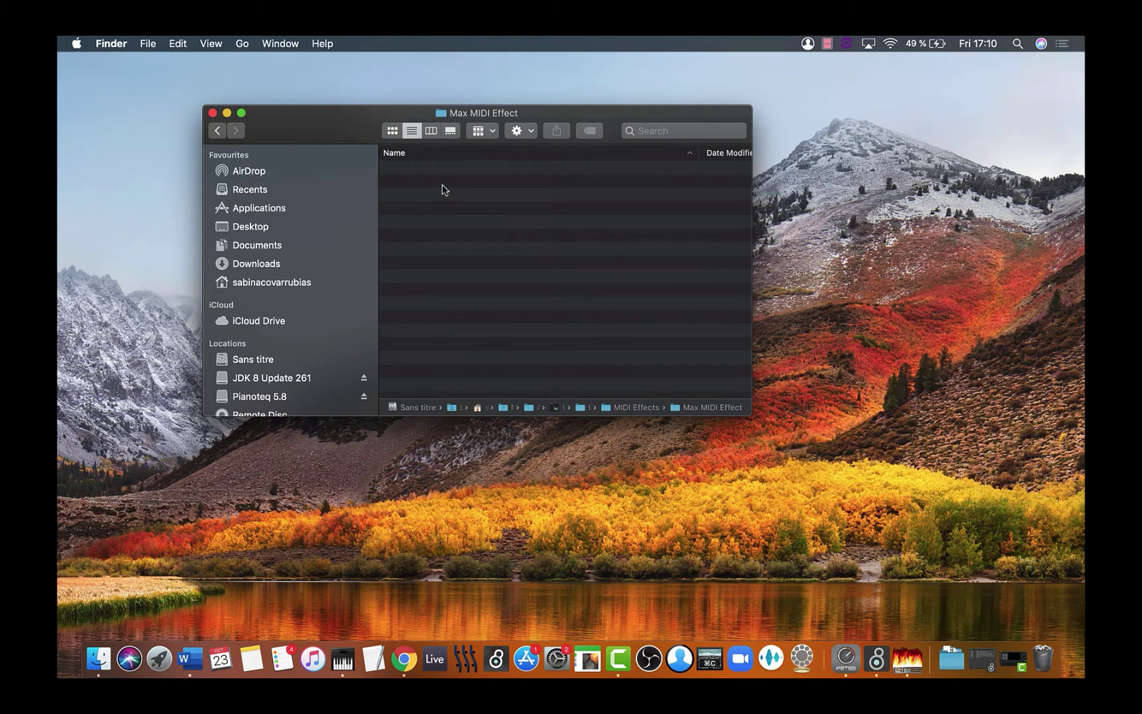
# Create a new folder named My_M4L_FX in Max MIDI Effect
pyautogui.press('super+shift+n')
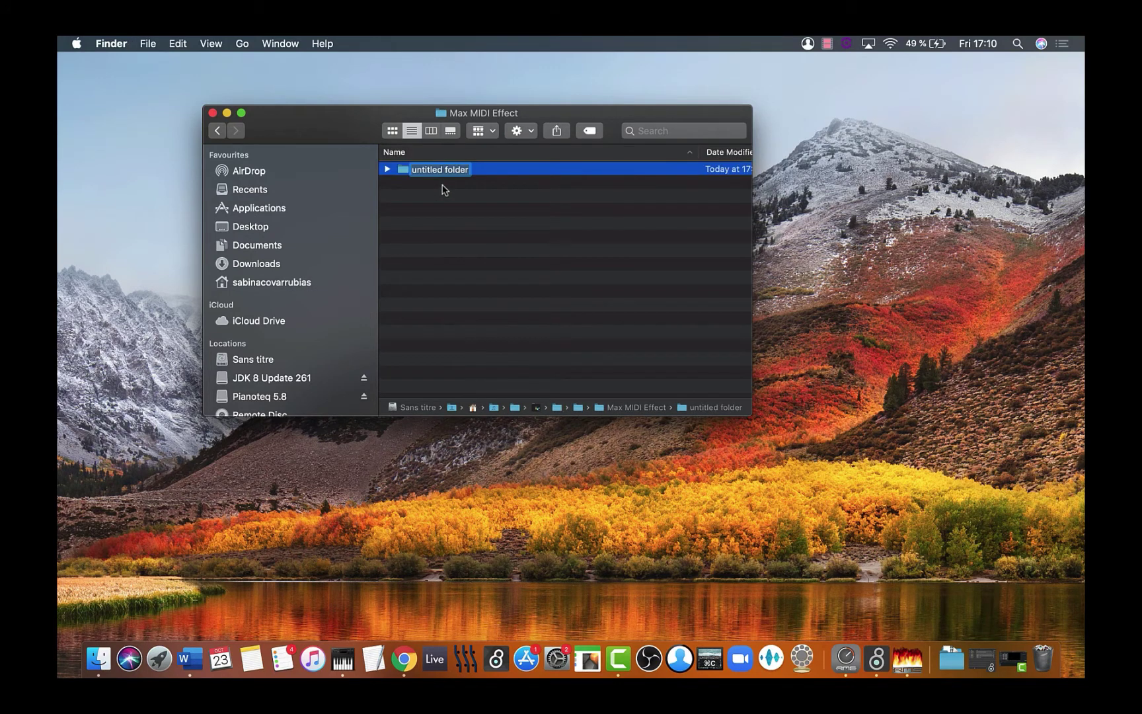
pyautogui.write('My')
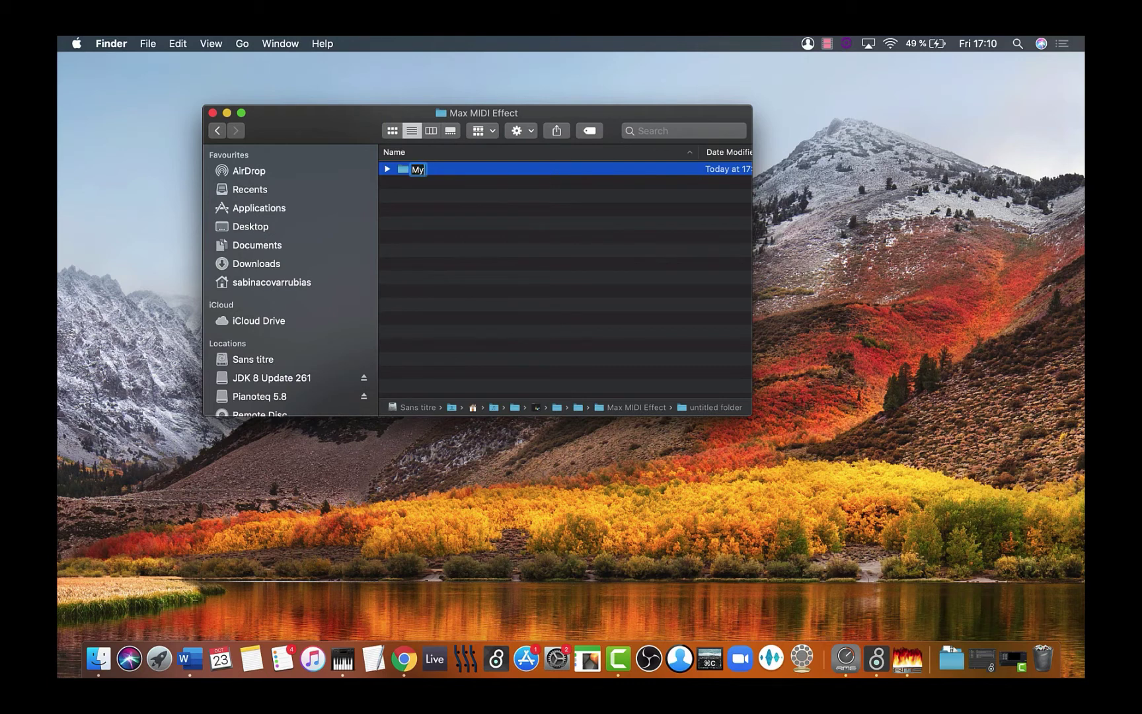
pyautogui.write('_M4L_F')
pyautogui.write('X')
pyautogui.press('Return')
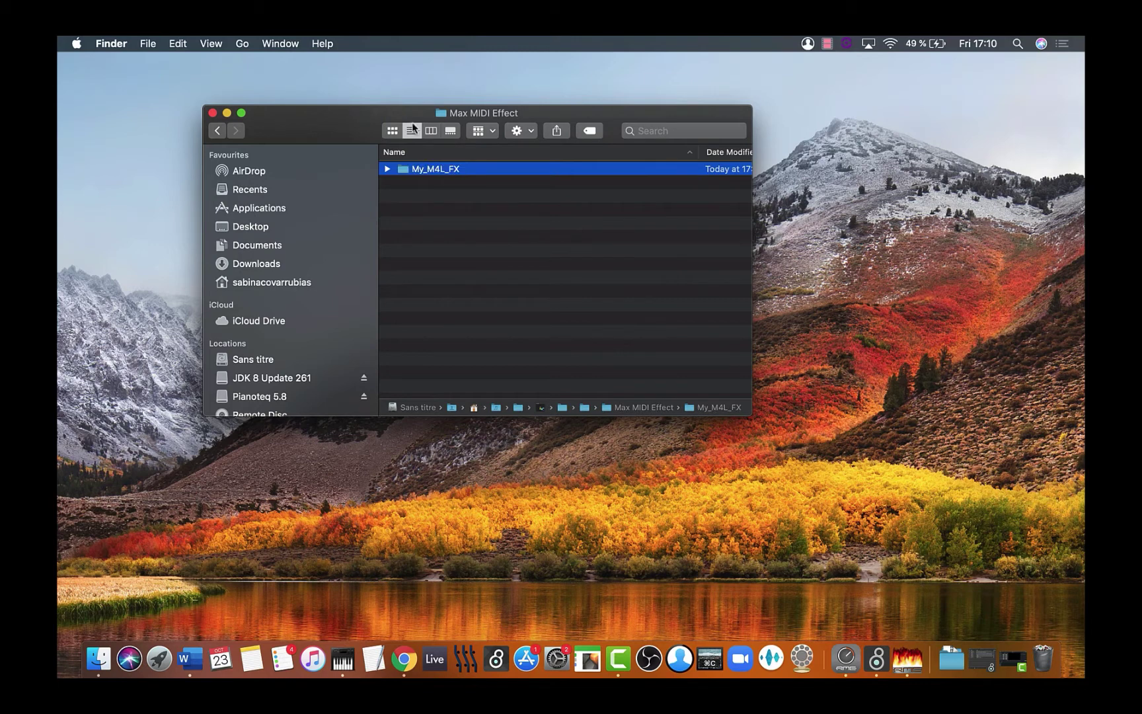